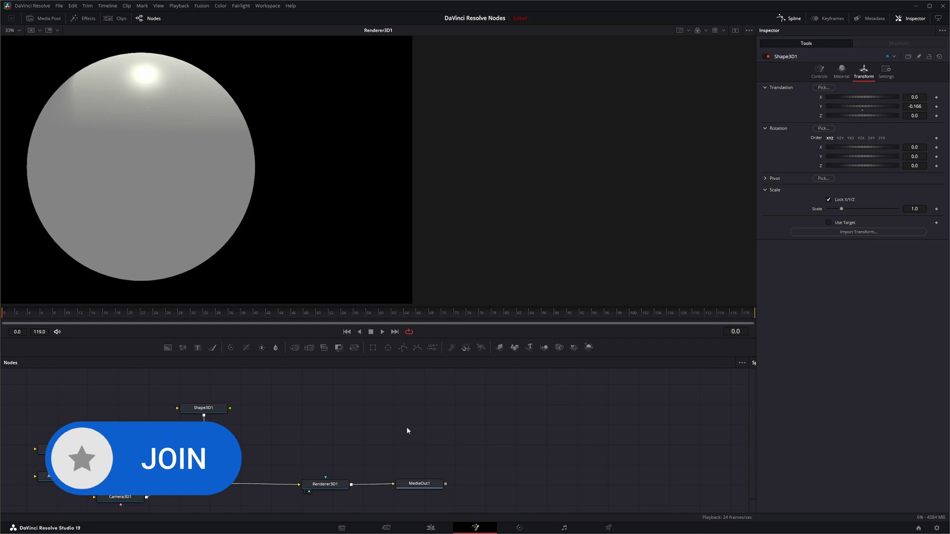
Step: Add a CookTorrance material node via a 'cook' search and place it beside Shape3D1 as its material
left_click_drag(168, 392, 290, 436)
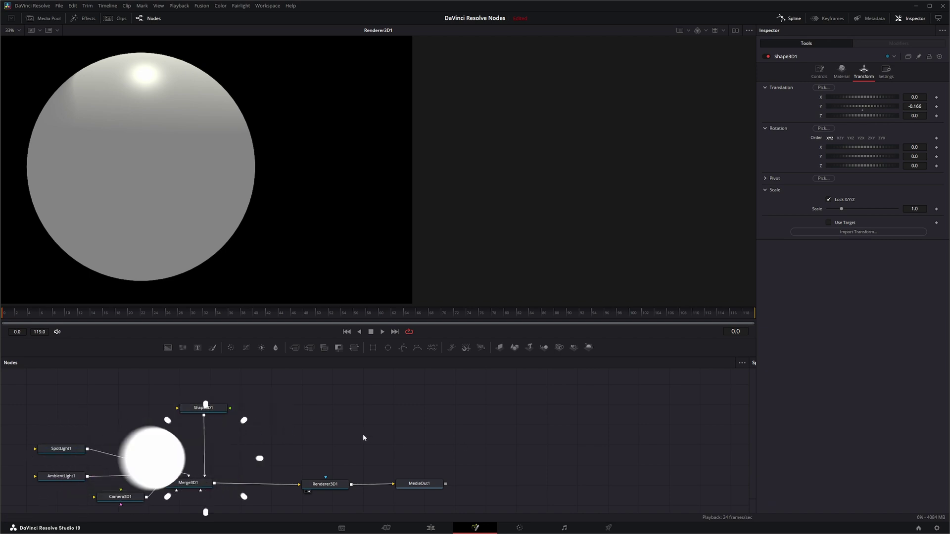
key("shift+space")
type("bum")
key("BackSpace")
key("BackSpace")
key("BackSpace")
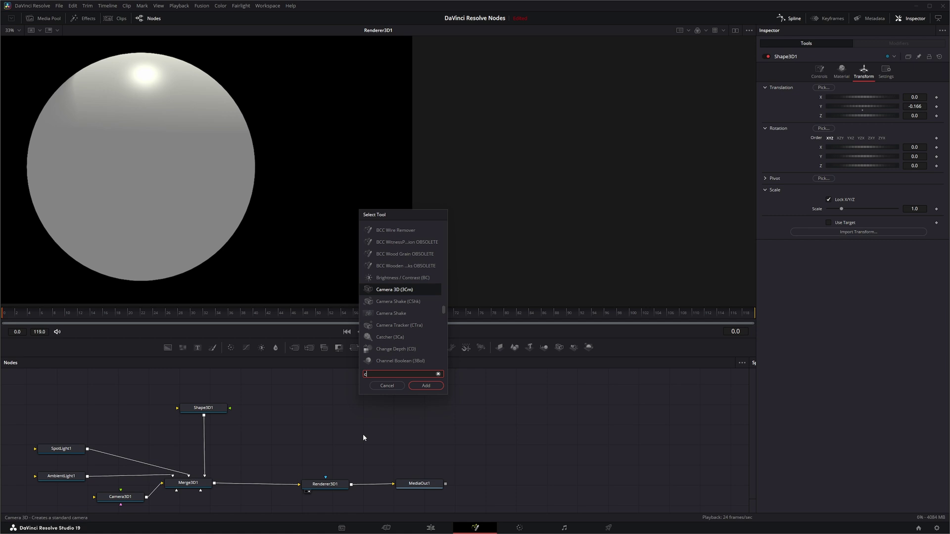
type("cook")
key("Return")
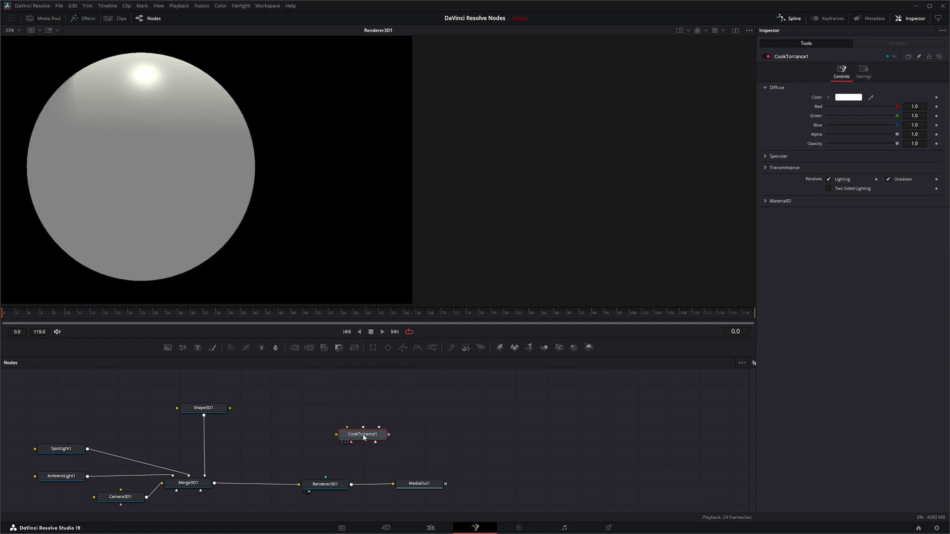
mouse_move(363, 434)
left_mouse_down()
mouse_move(250, 387)
mouse_move(221, 411)
left_mouse_up()
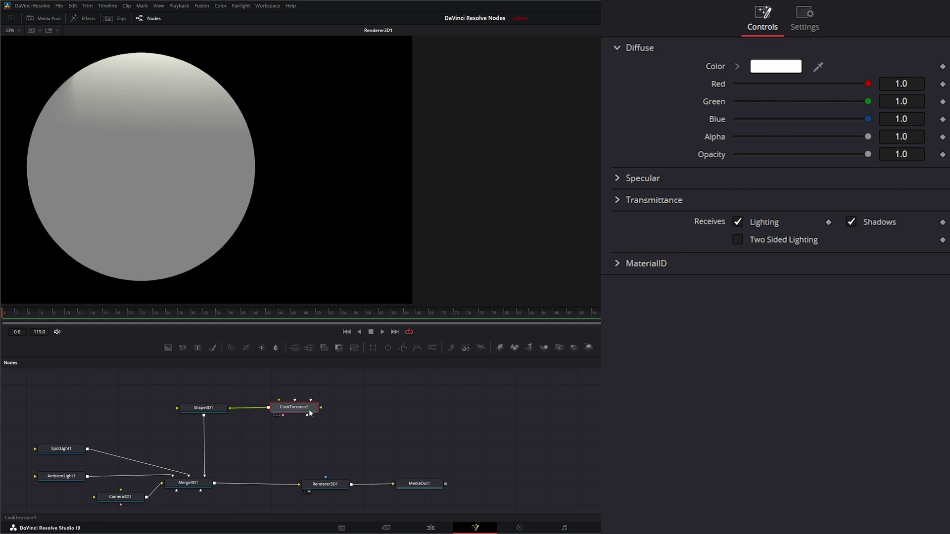
Step: In CookTorrance1's Specular settings, uncheck Do Fresnel and drag Roughness down to about 0.17
left_click_drag(299, 410, 299, 411)
left_click(618, 178)
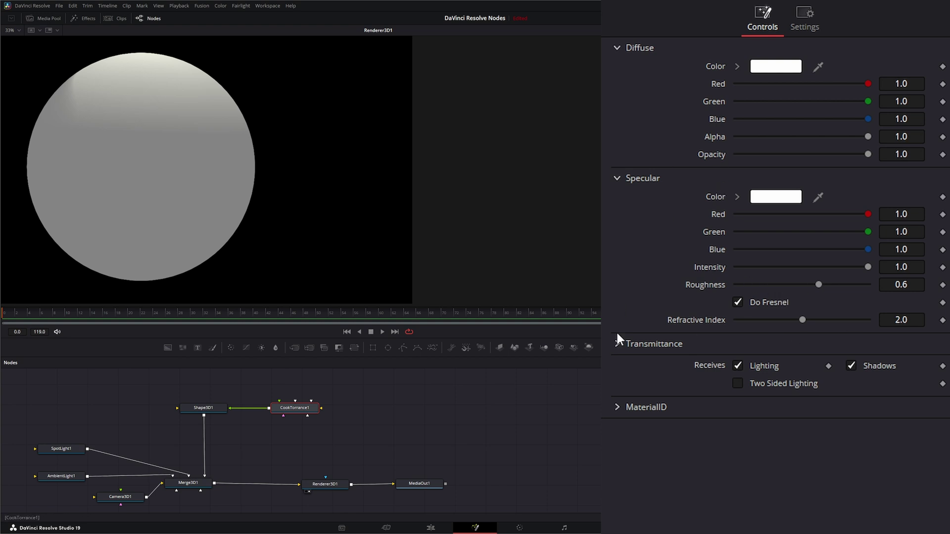
left_click(738, 302)
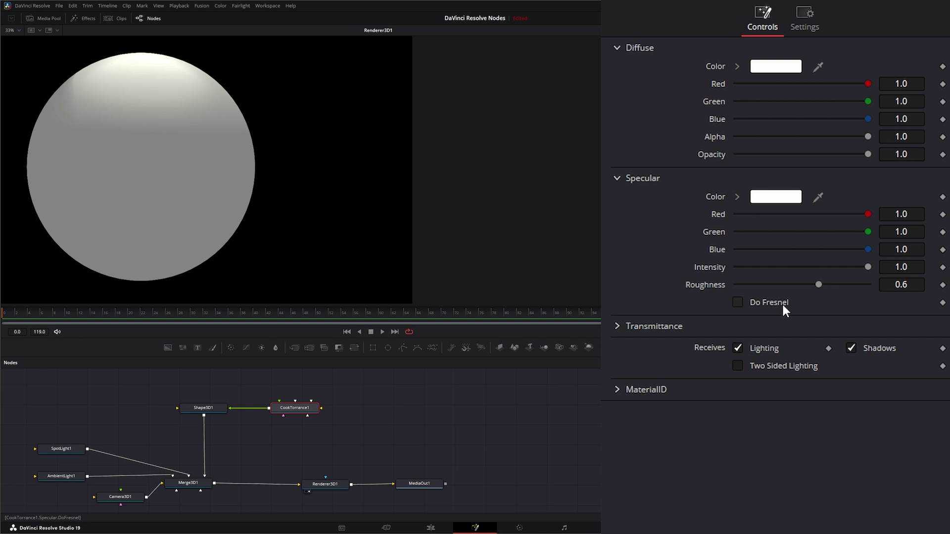
mouse_move(869, 266)
left_mouse_down()
mouse_move(781, 268)
mouse_move(819, 271)
mouse_move(768, 277)
mouse_move(874, 275)
left_mouse_up()
left_click_drag(818, 282, 747, 285)
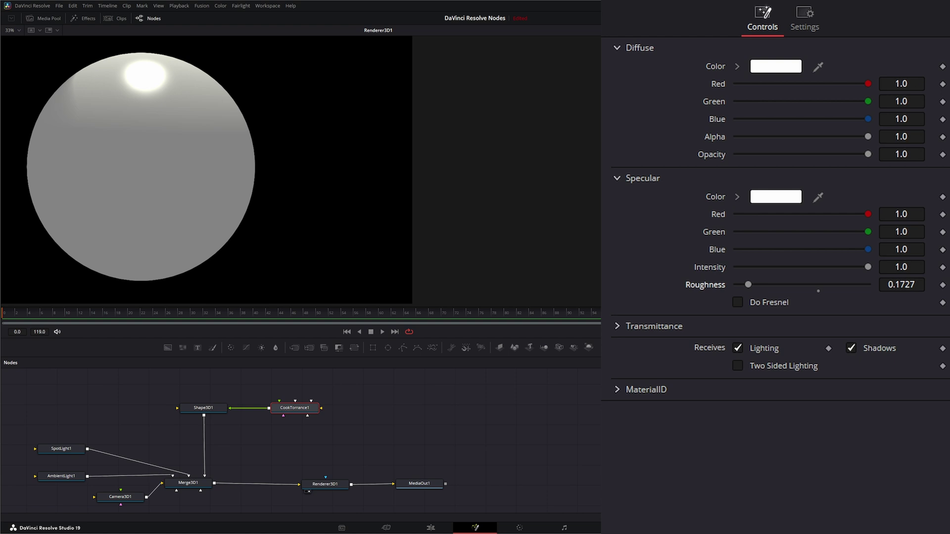
Step: Re-check Do Fresnel and raise CookTorrance1's Refractive Index to 2.658
left_click(737, 302)
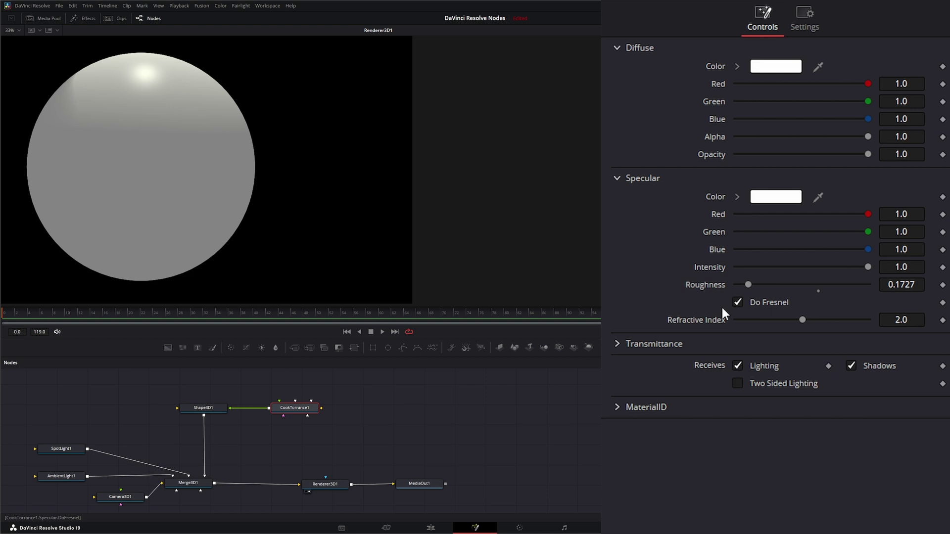
left_click_drag(803, 321, 844, 327)
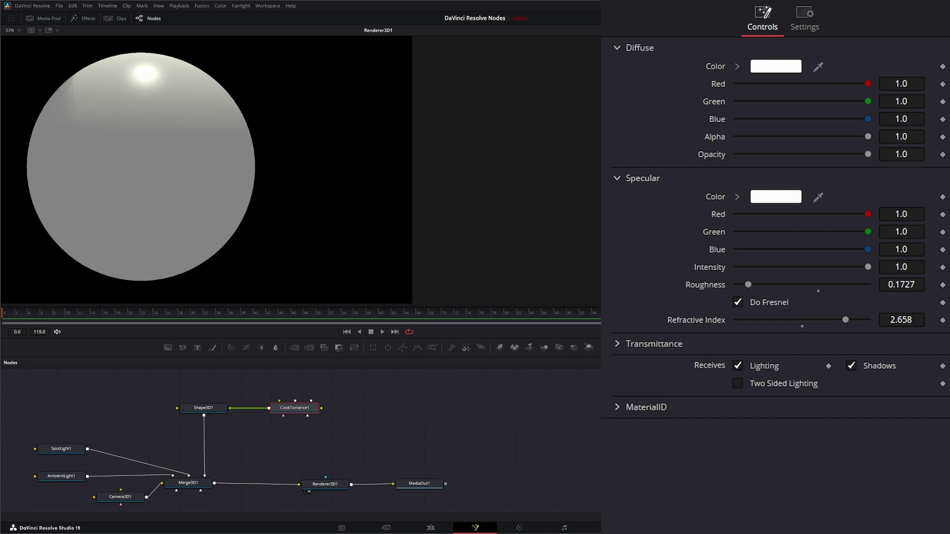
Step: Wire uighdialw_4K_Albedo.jpg into CookTorrance1's Diffuse Color and uighdialw_4K_AO.jpg into its Specular Color
left_click_drag(260, 387, 293, 430)
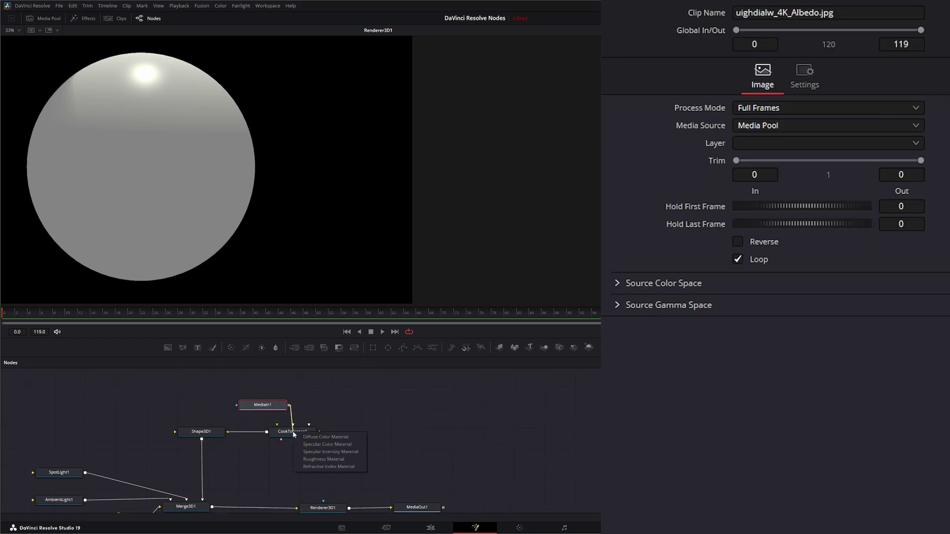
left_click(328, 438)
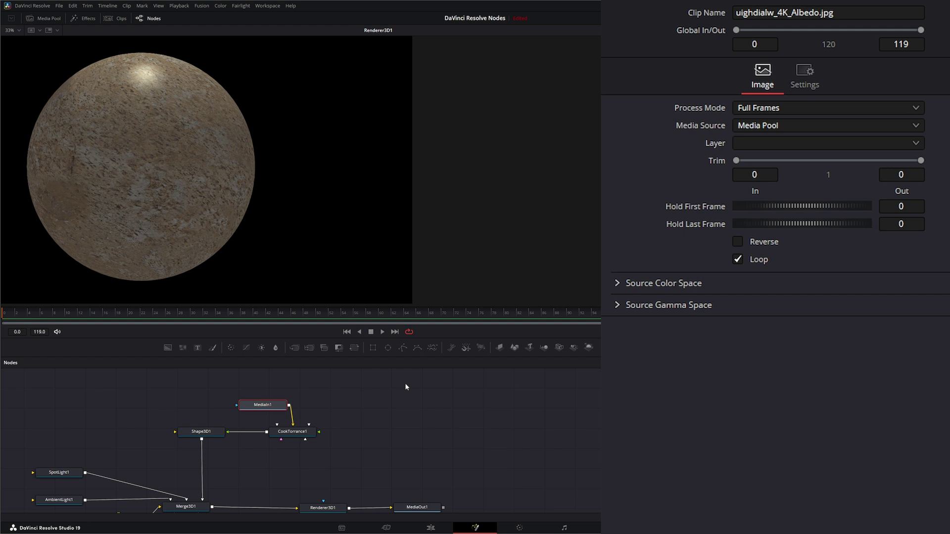
left_click_drag(395, 391, 303, 432)
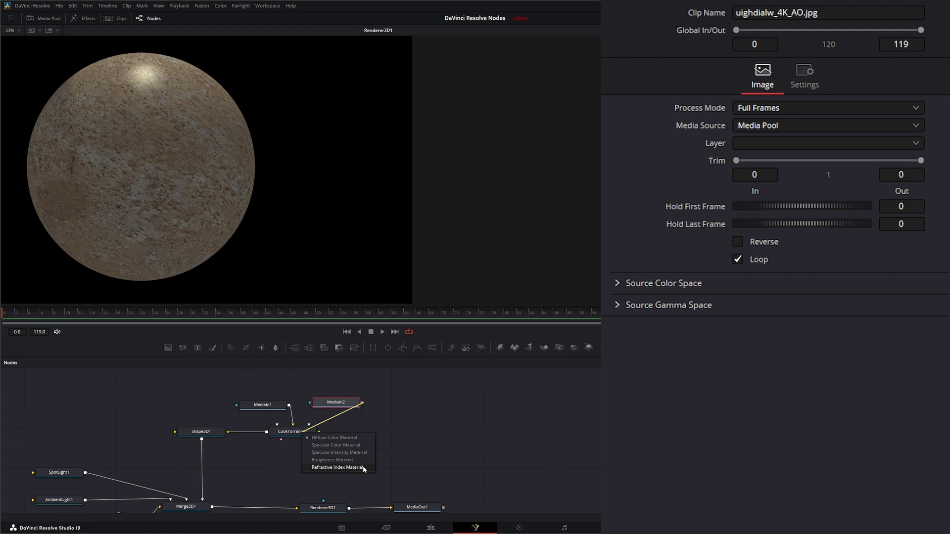
left_click(354, 445)
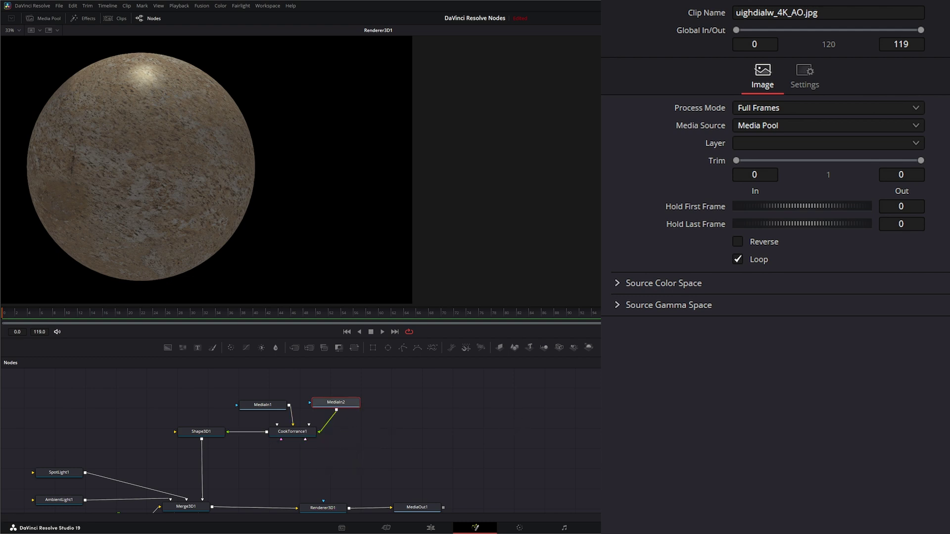
Step: Feed uighdialw_4K_Normal.jpg through a new BumpMap node, set to Bumpmap source type, into CookTorrance1's Bumpmap input
left_click_drag(527, 446, 444, 435)
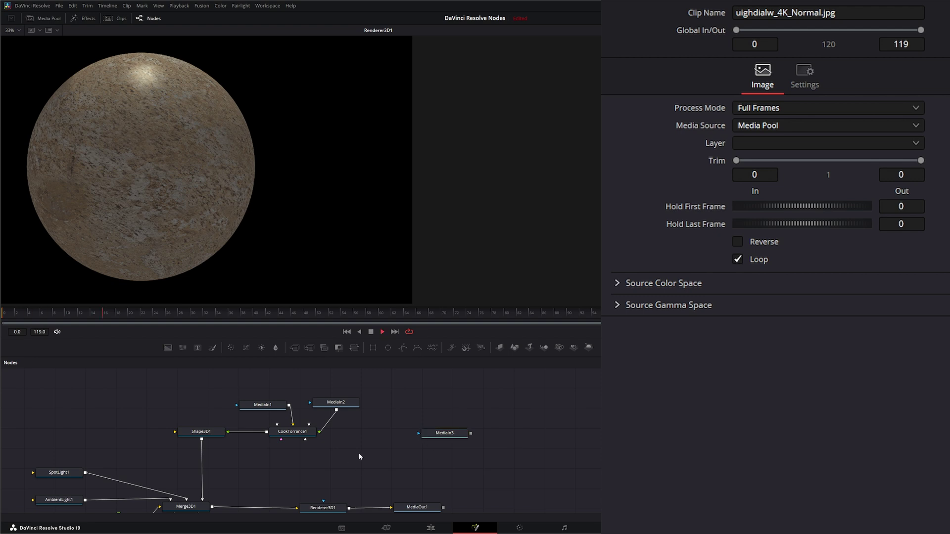
key("shift+space")
type("bu")
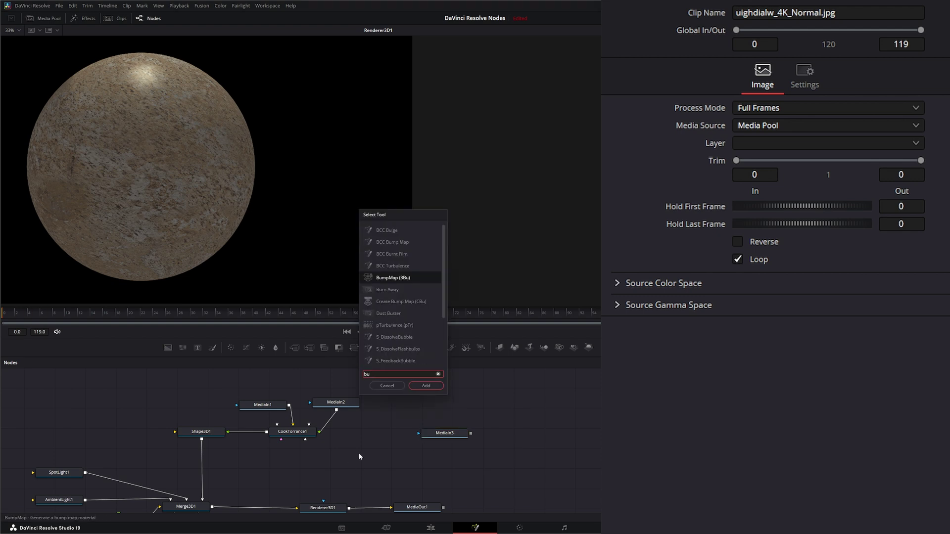
left_click(425, 386)
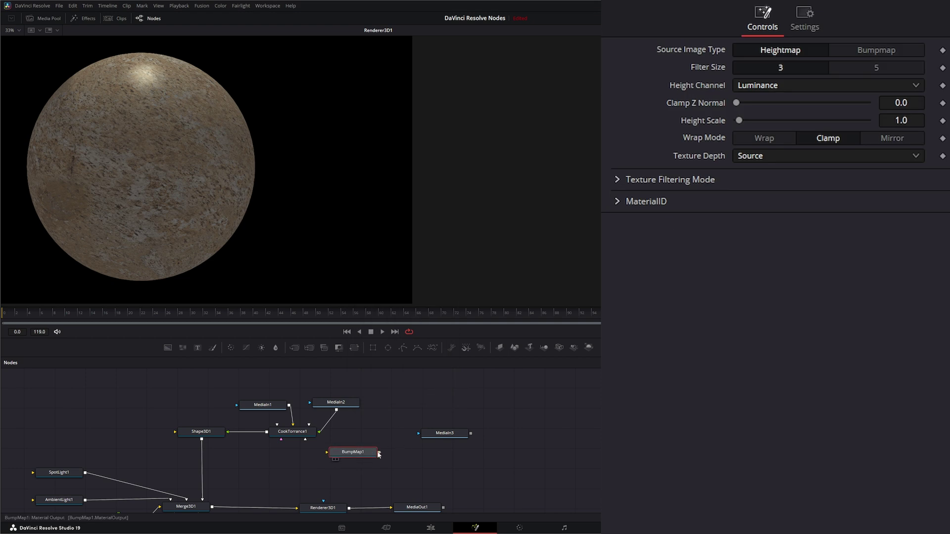
left_click_drag(379, 452, 296, 434)
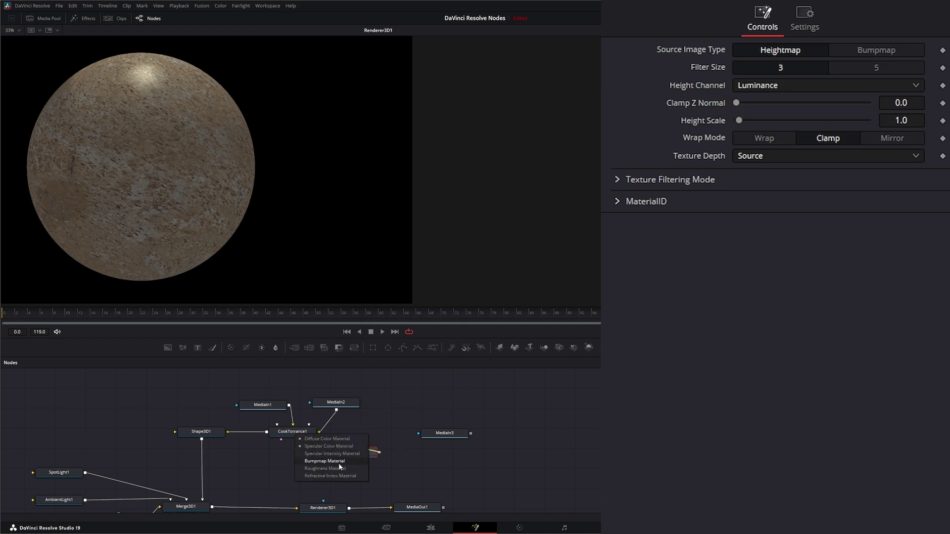
left_click(338, 464)
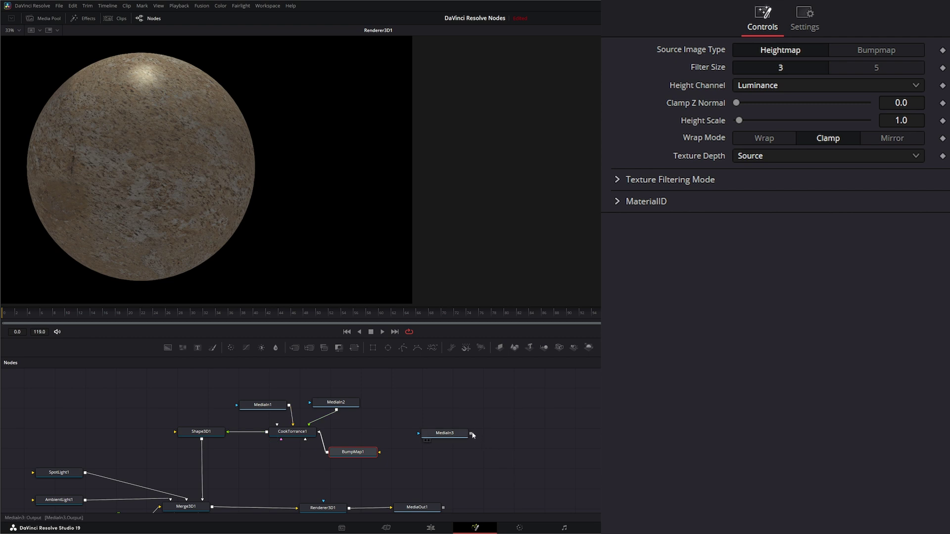
left_click_drag(472, 435, 354, 452)
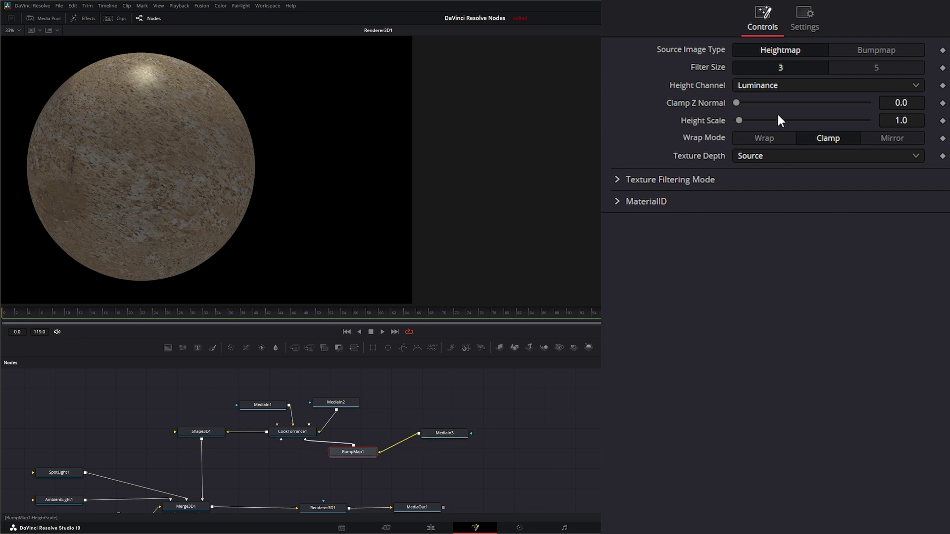
left_click(885, 51)
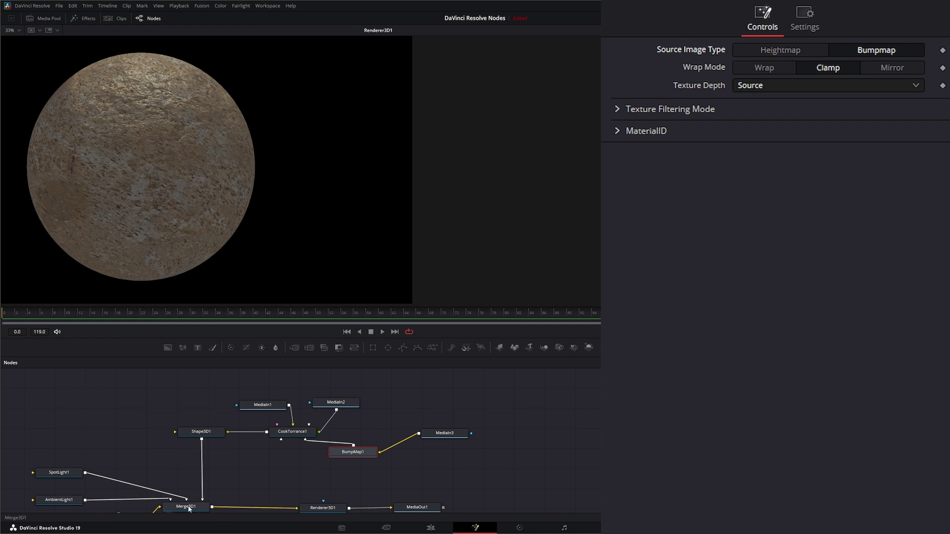
Step: Set Shape3D1's Transform Rotation Y to -34.5
left_click(201, 431)
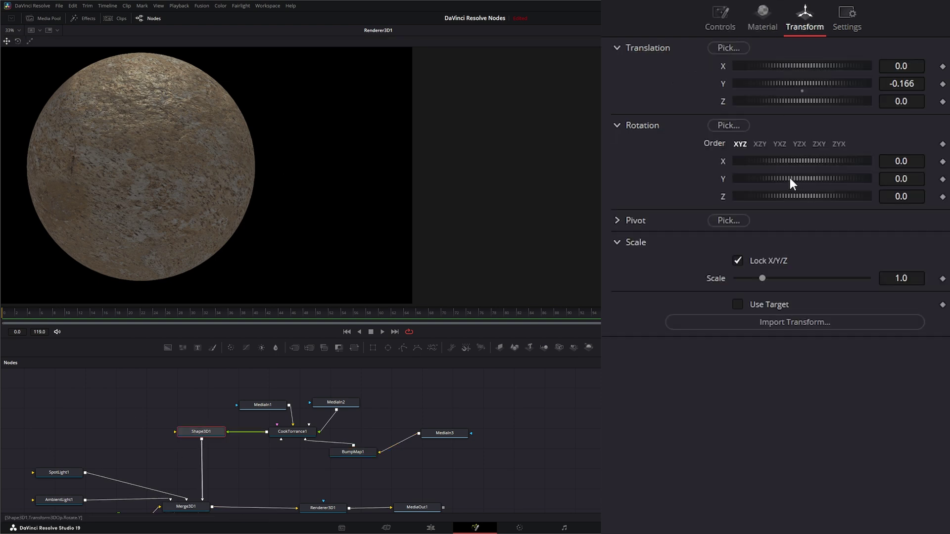
mouse_move(790, 180)
left_mouse_down()
mouse_move(821, 180)
mouse_move(776, 179)
left_mouse_up()
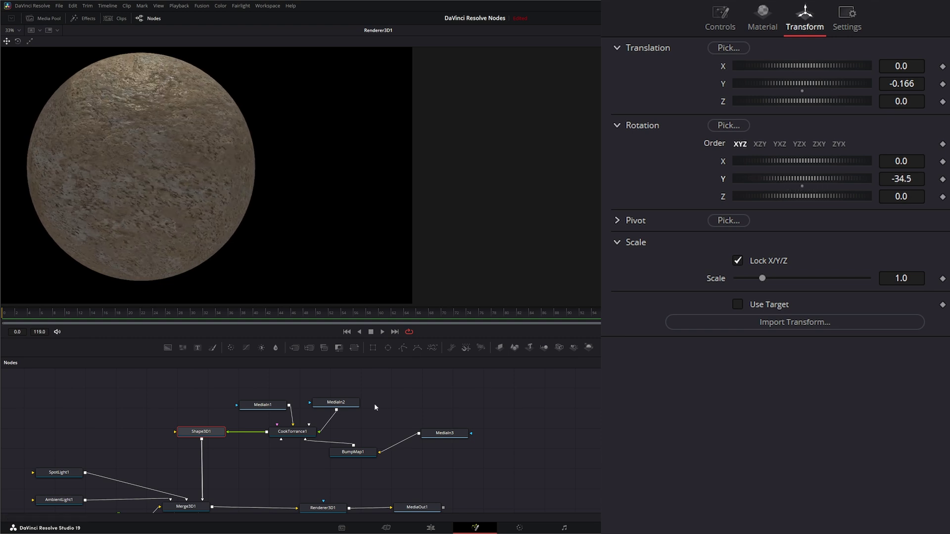
Step: Turn off Do Fresnel on CookTorrance1, set Roughness to 0.254, and keep specular Intensity at 1.0
left_click(297, 433)
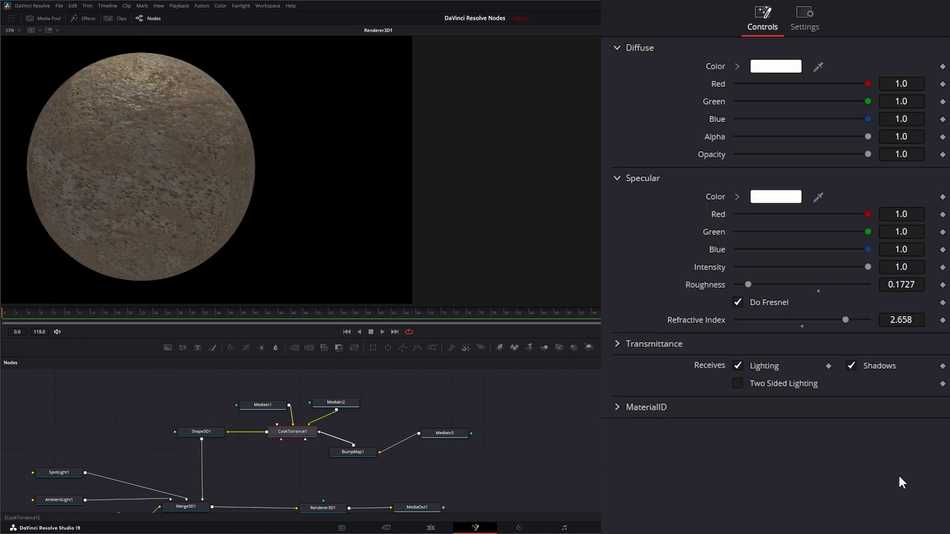
left_click(739, 302)
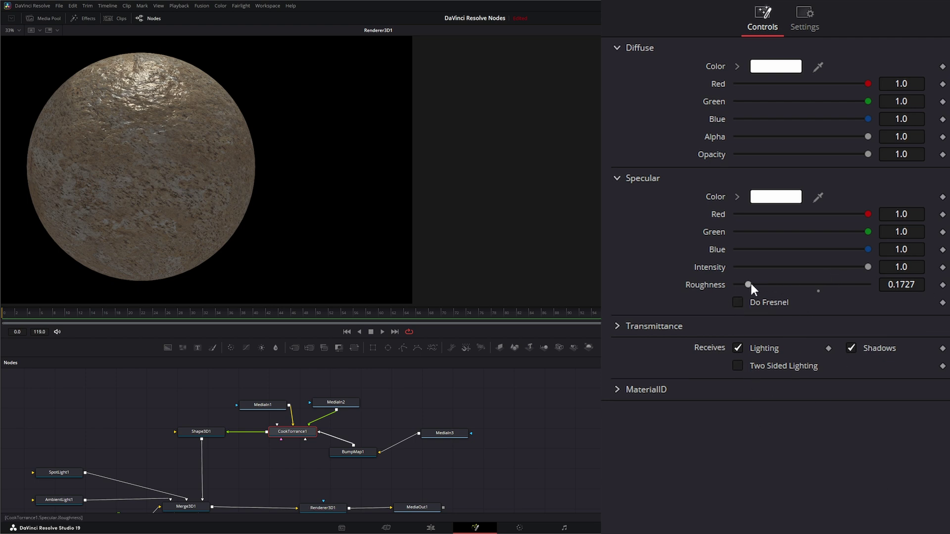
mouse_move(748, 284)
left_mouse_down()
mouse_move(770, 285)
mouse_move(761, 284)
left_mouse_up()
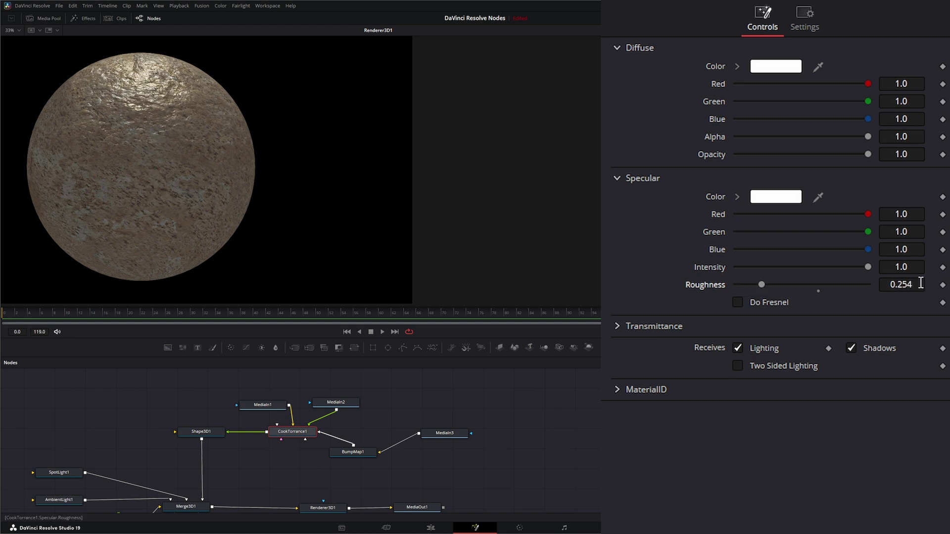
mouse_move(869, 268)
left_mouse_down()
mouse_move(803, 267)
mouse_move(873, 271)
left_mouse_up()
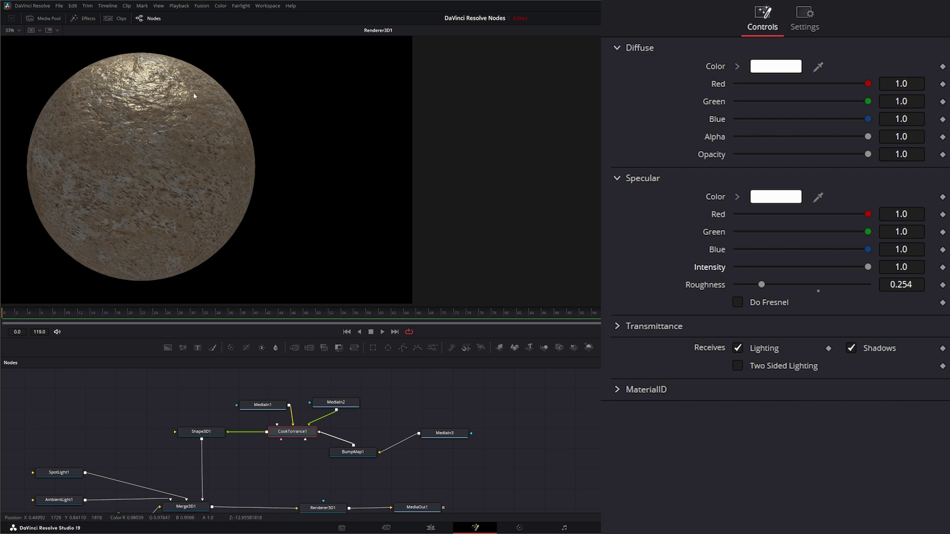
Step: Re-enable Do Fresnel, set Roughness to 0.1 and Refractive Index to 2.882 on CookTorrance1
left_click(737, 301)
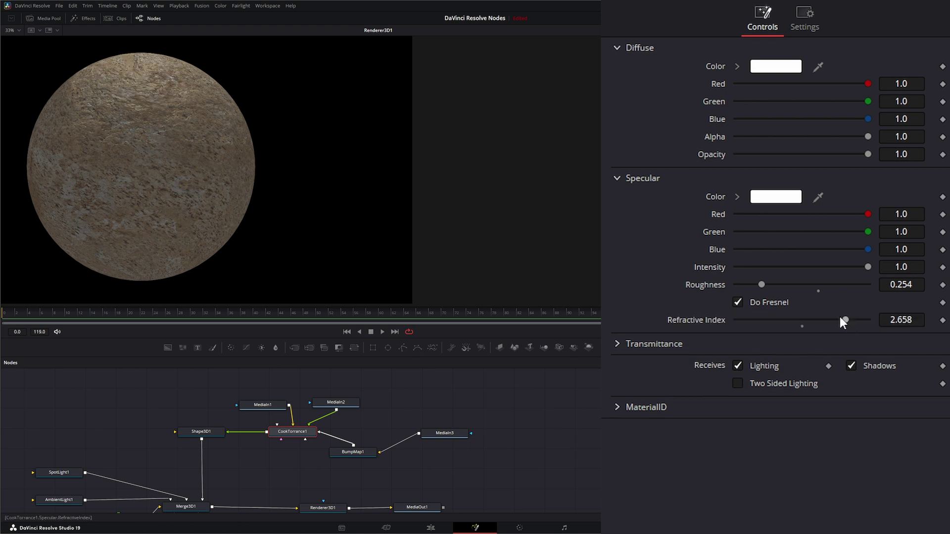
left_click_drag(761, 286, 735, 284)
mouse_move(846, 319)
left_mouse_down()
mouse_move(866, 319)
mouse_move(824, 319)
mouse_move(870, 319)
mouse_move(843, 320)
mouse_move(858, 321)
left_mouse_up()
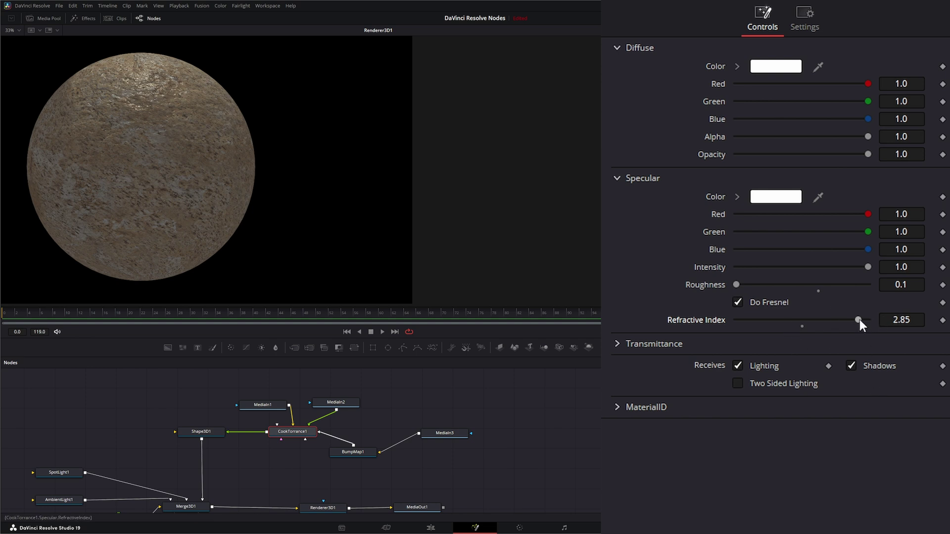
left_click_drag(859, 320, 859, 316)
mouse_move(294, 435)
left_mouse_down()
mouse_move(267, 434)
mouse_move(300, 436)
left_mouse_up()
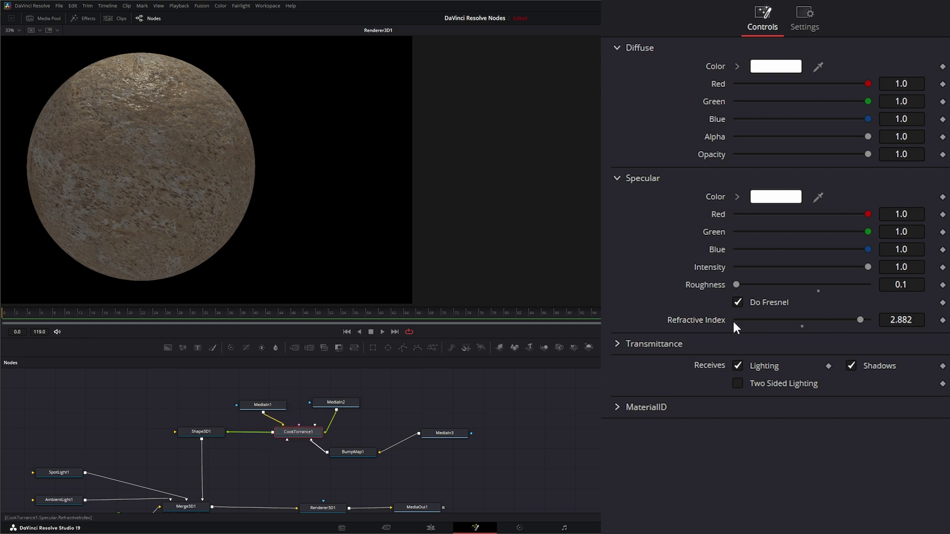